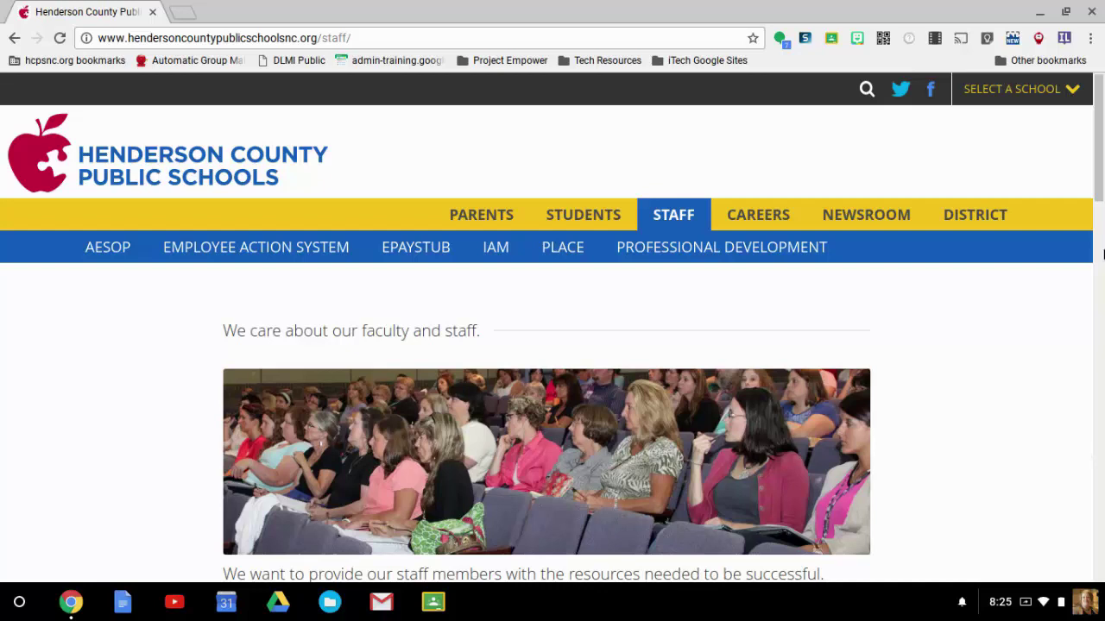
Choose My Drive in Google Drive as the save location for NC-teacher-eval-manual.pdf.
{"action": "left_click_drag", "start_coordinate": [1101, 193], "coordinate": [1100, 350]}
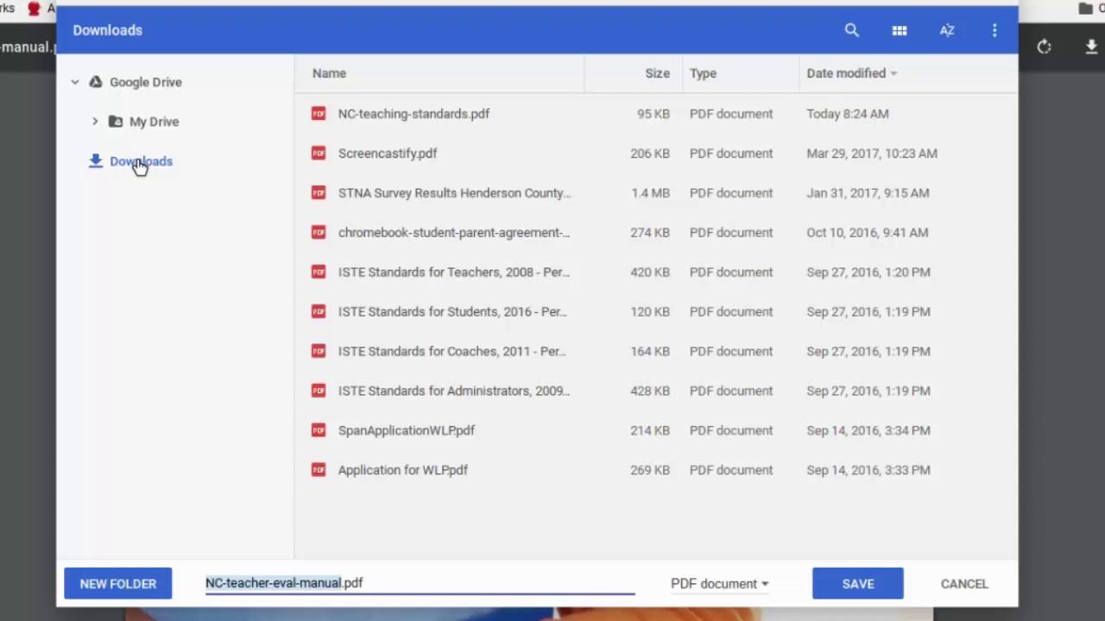
{"action": "left_click", "coordinate": [96, 126]}
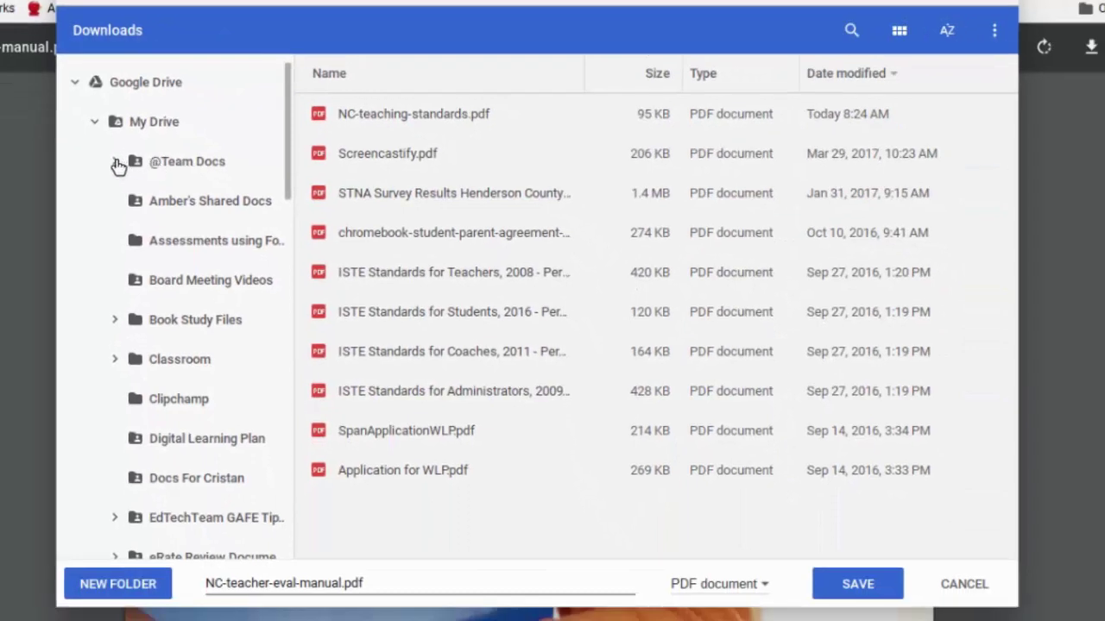
{"action": "left_click", "coordinate": [115, 164]}
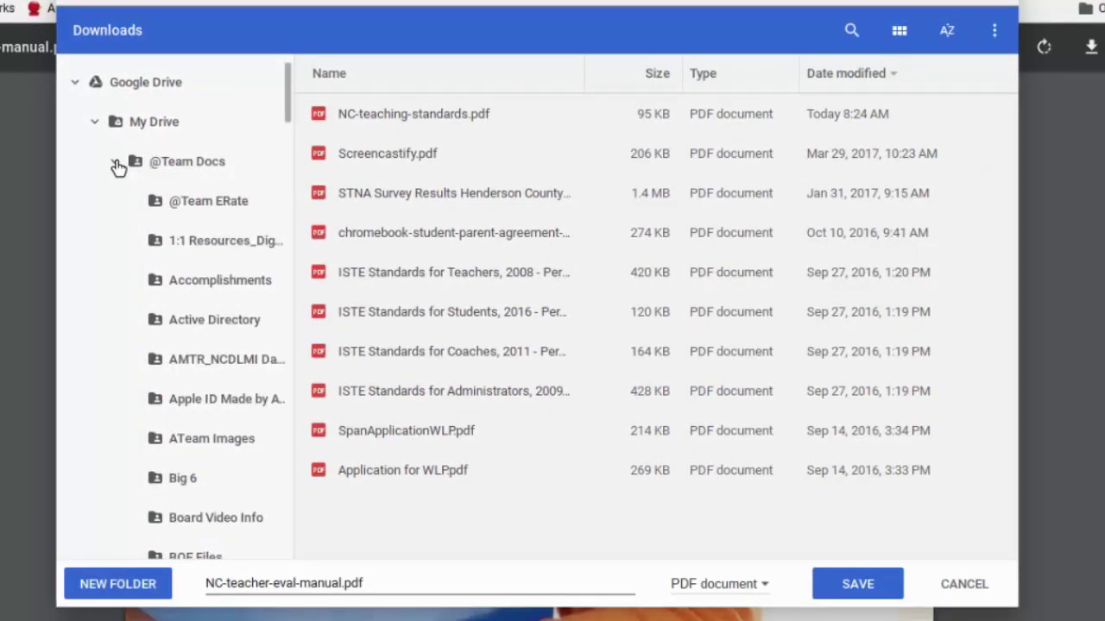
{"action": "left_click", "coordinate": [115, 164]}
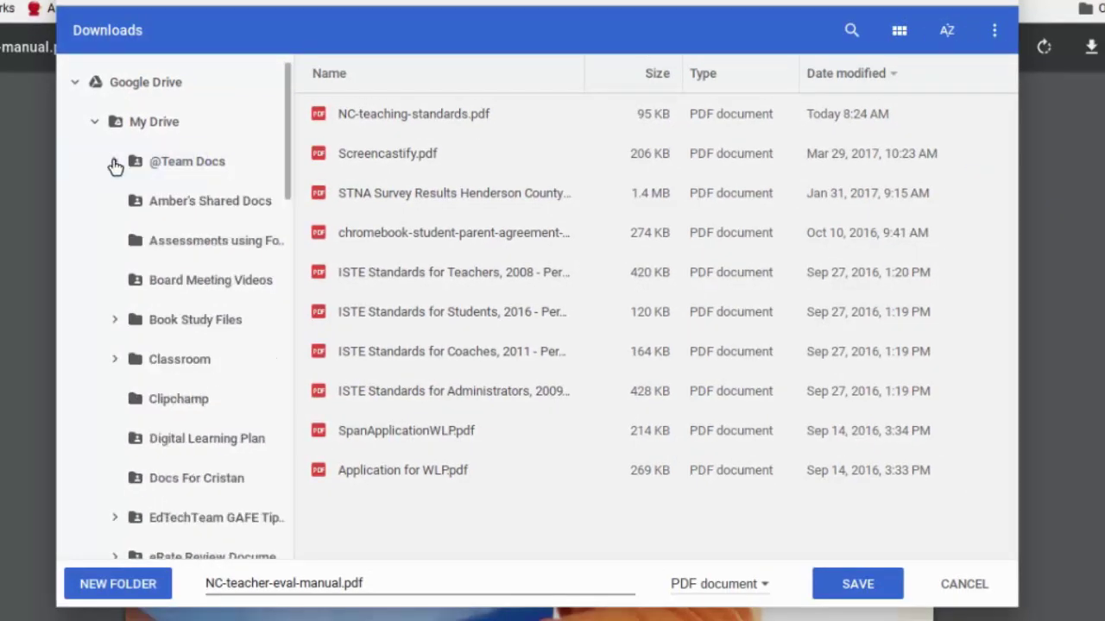
{"action": "left_click", "coordinate": [145, 124]}
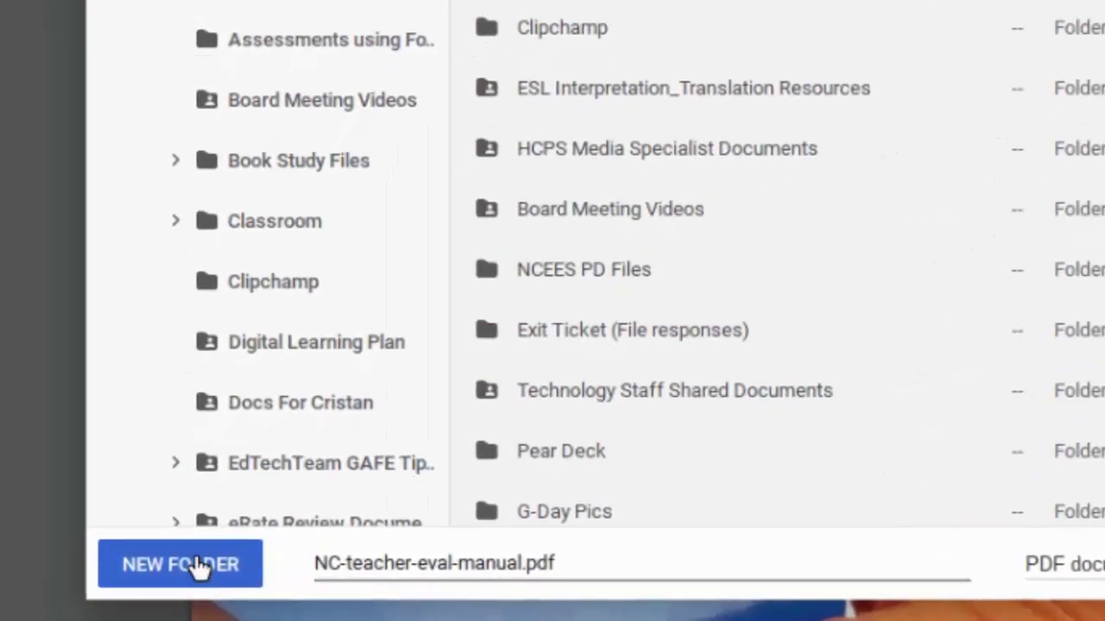
Create a folder named "Teaching Support Documents" in My Drive and save NC-teacher-eval-manual.pdf in it.
{"action": "left_click", "coordinate": [198, 567]}
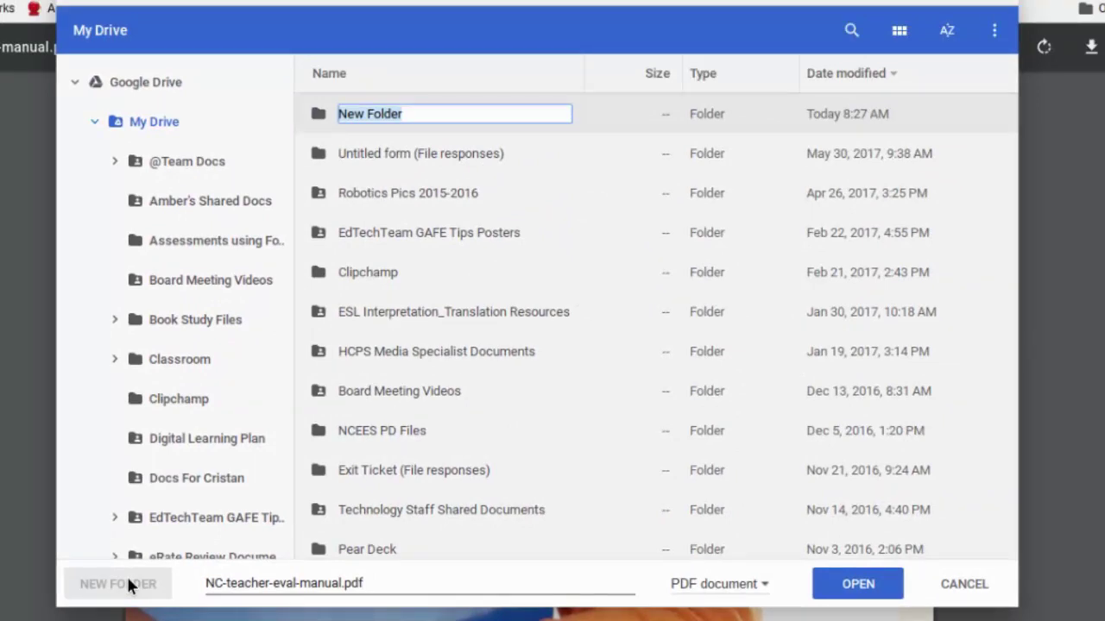
{"action": "type", "text": "Teaching"}
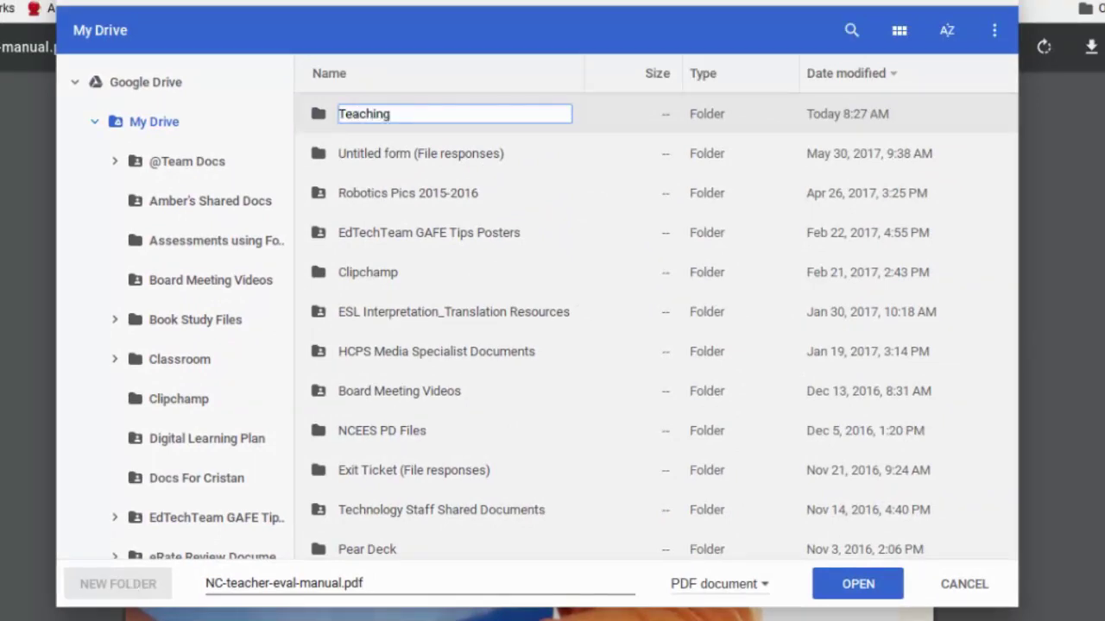
{"action": "type", "text": " Support Documents"}
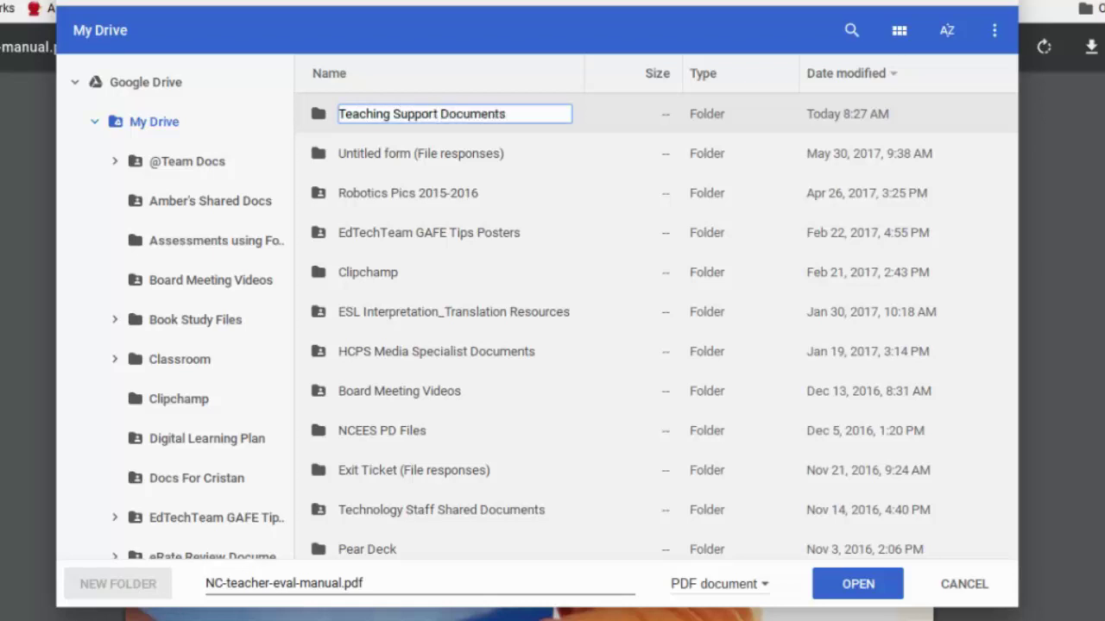
{"action": "key", "text": "Return"}
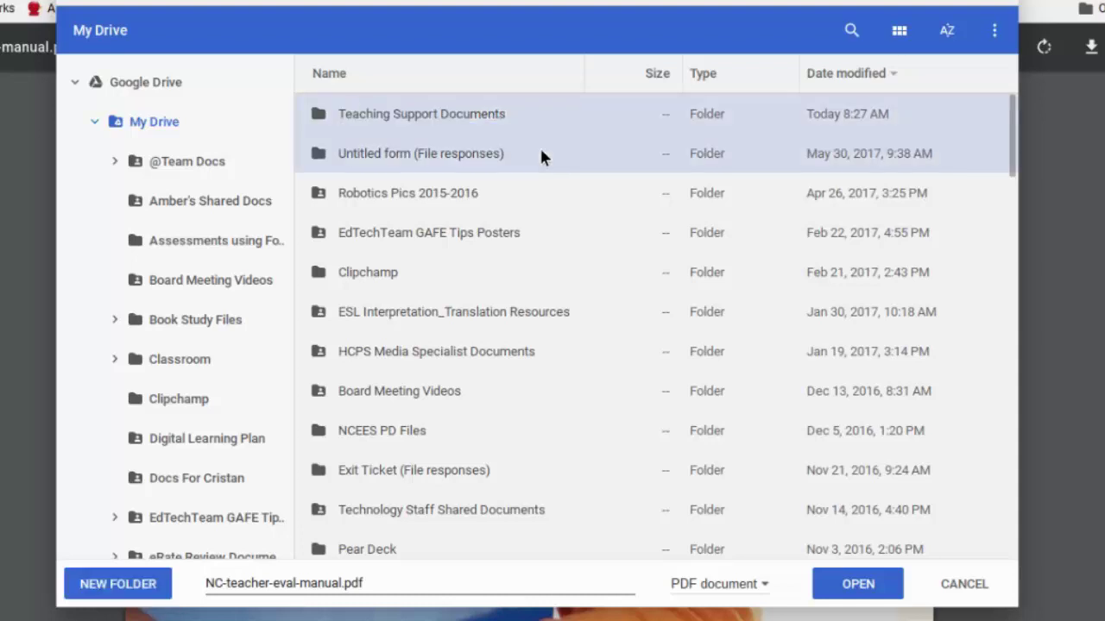
{"action": "double_click", "coordinate": [466, 117]}
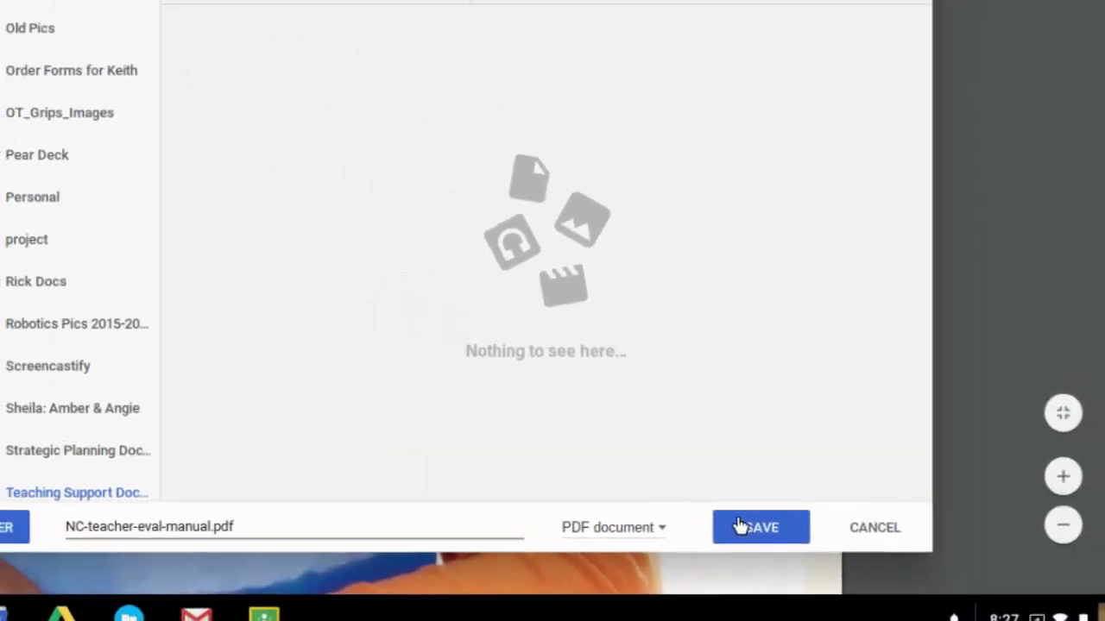
{"action": "left_click", "coordinate": [708, 530]}
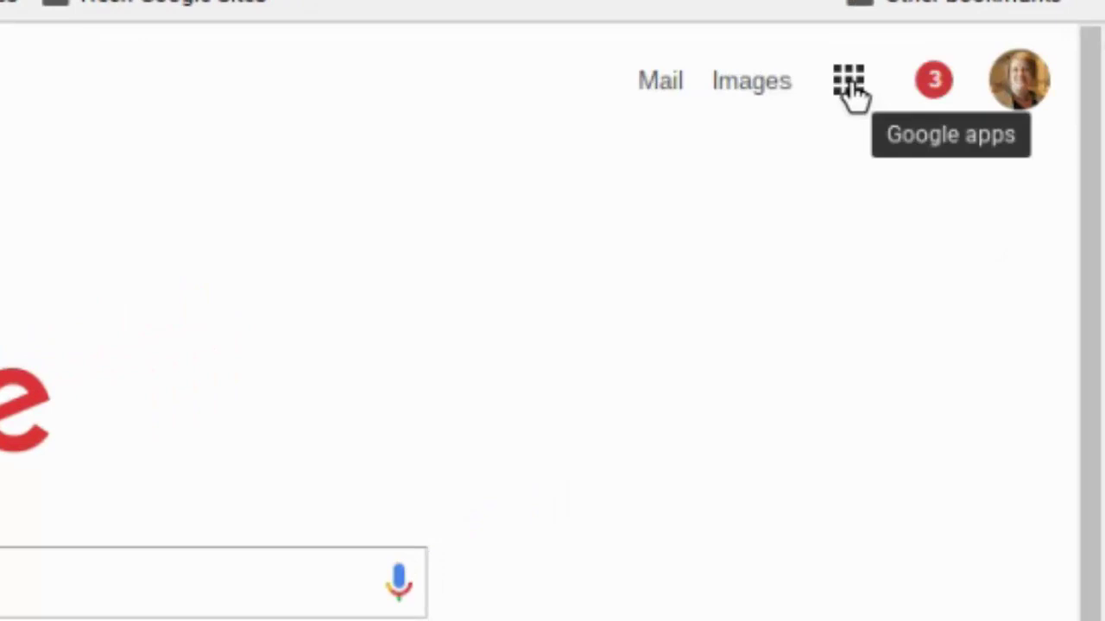
Go to Google Drive and open the Teaching Support Documents folder under My Drive to check for the saved manual.
{"action": "left_click", "coordinate": [848, 86]}
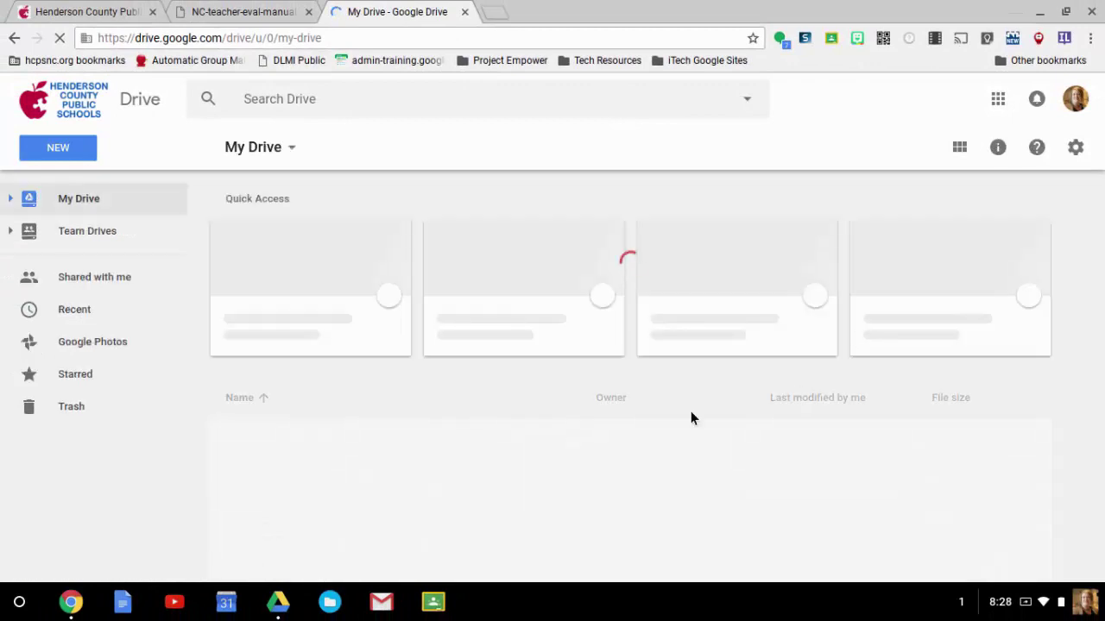
{"action": "left_click", "coordinate": [9, 199]}
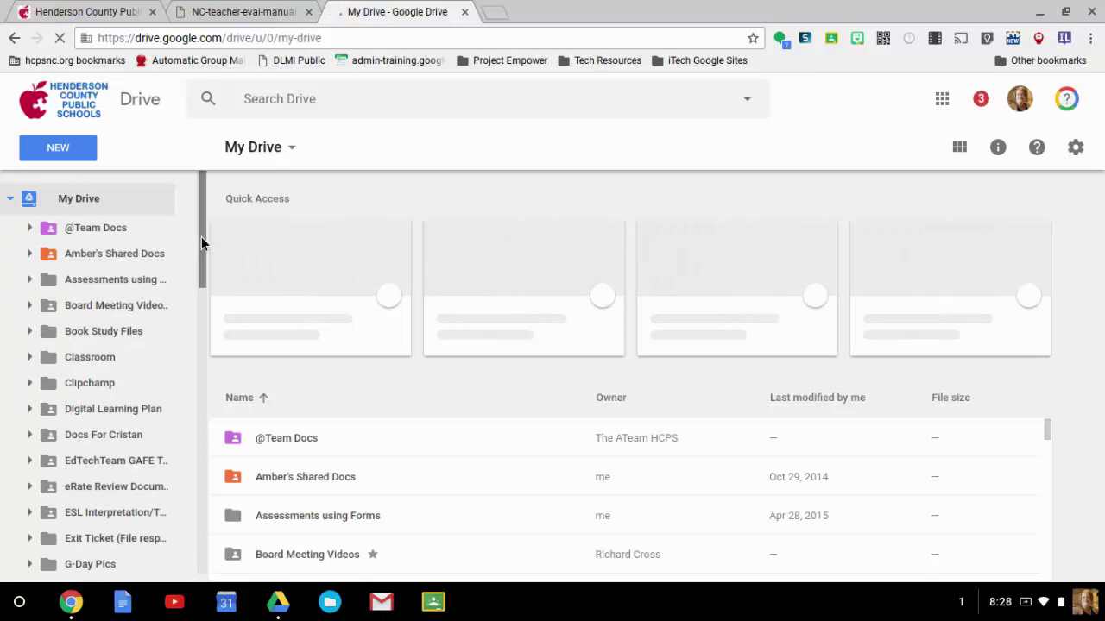
{"action": "left_click_drag", "start_coordinate": [201, 237], "coordinate": [201, 314]}
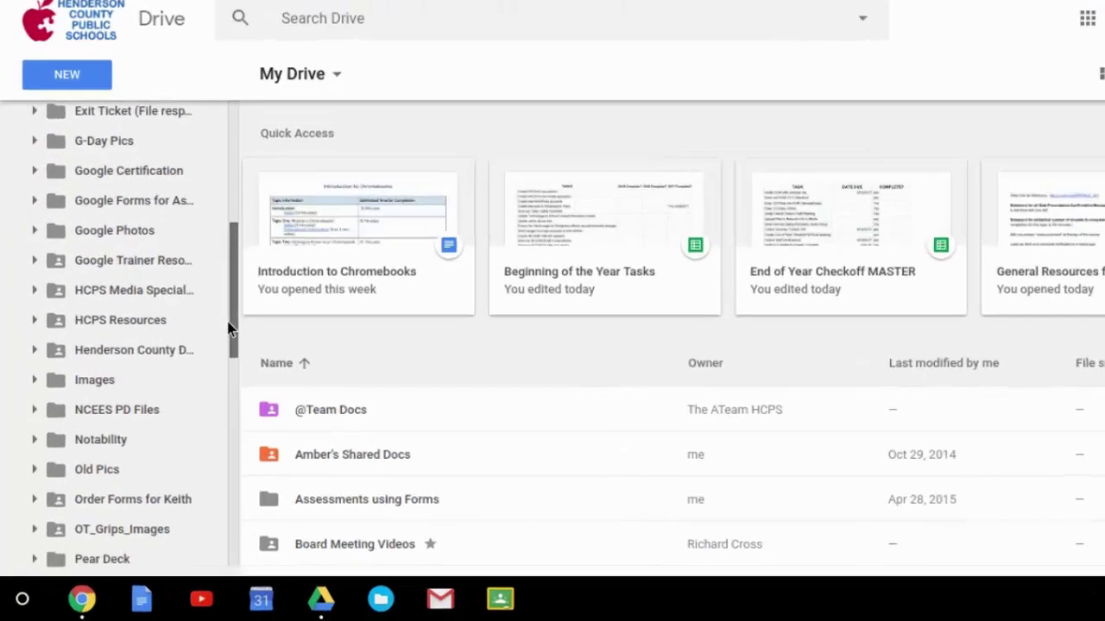
{"action": "left_click_drag", "start_coordinate": [237, 321], "coordinate": [237, 418]}
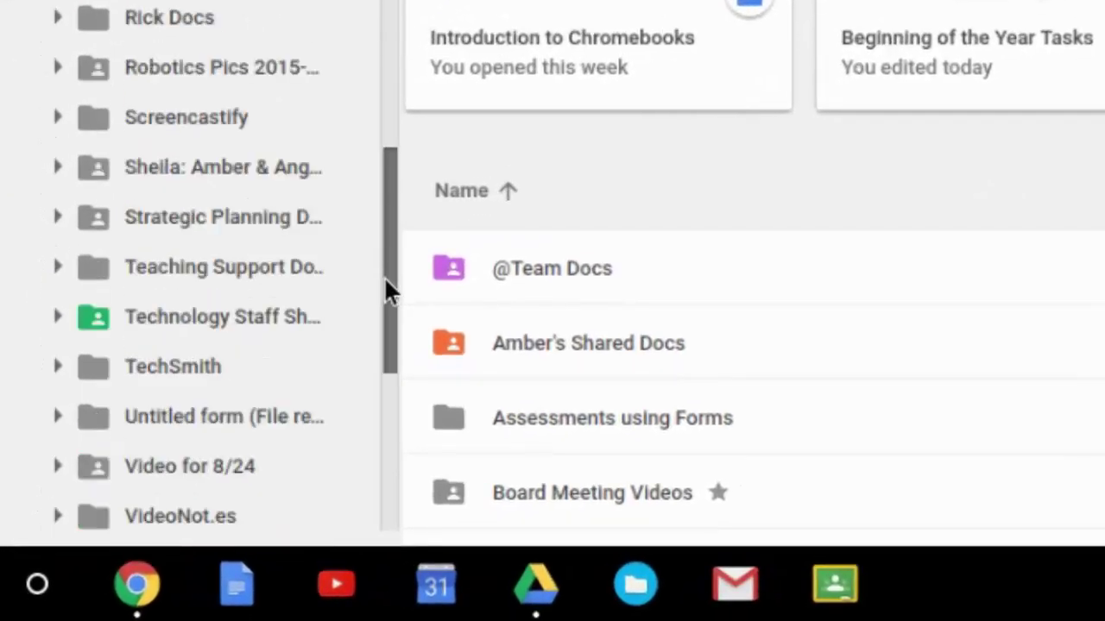
{"action": "left_click", "coordinate": [159, 272]}
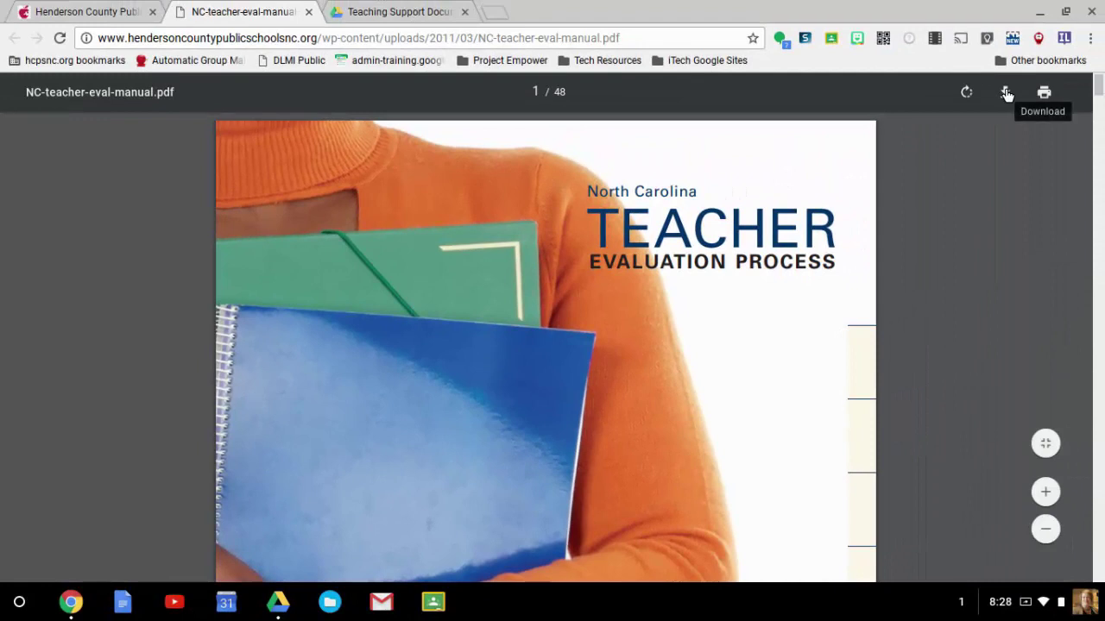
{"action": "left_click", "coordinate": [414, 15]}
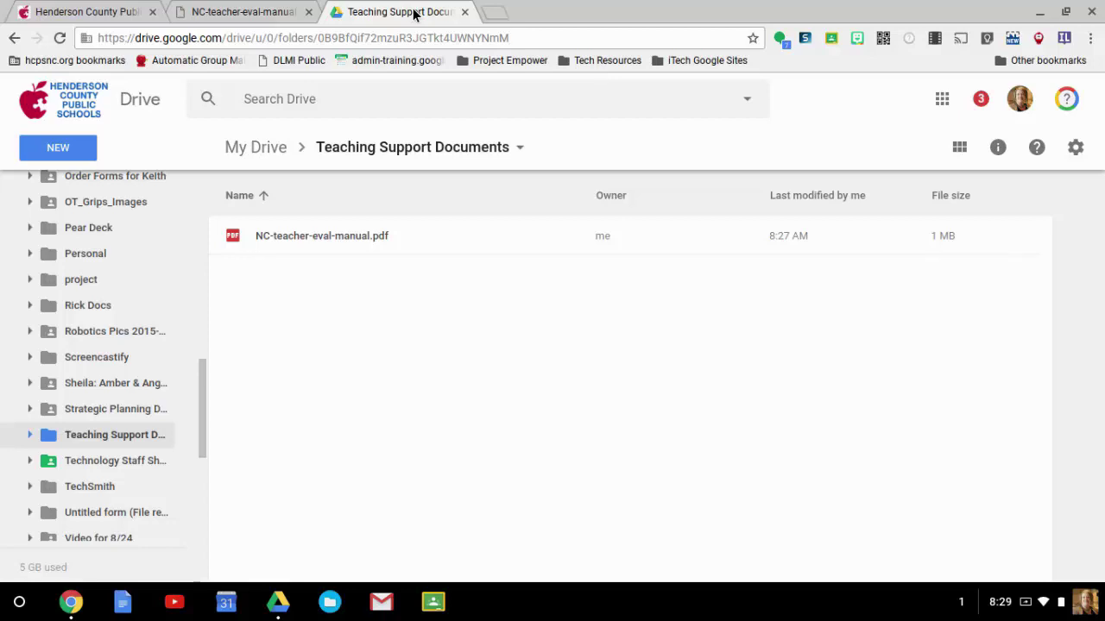
{"action": "left_click", "coordinate": [1041, 11]}
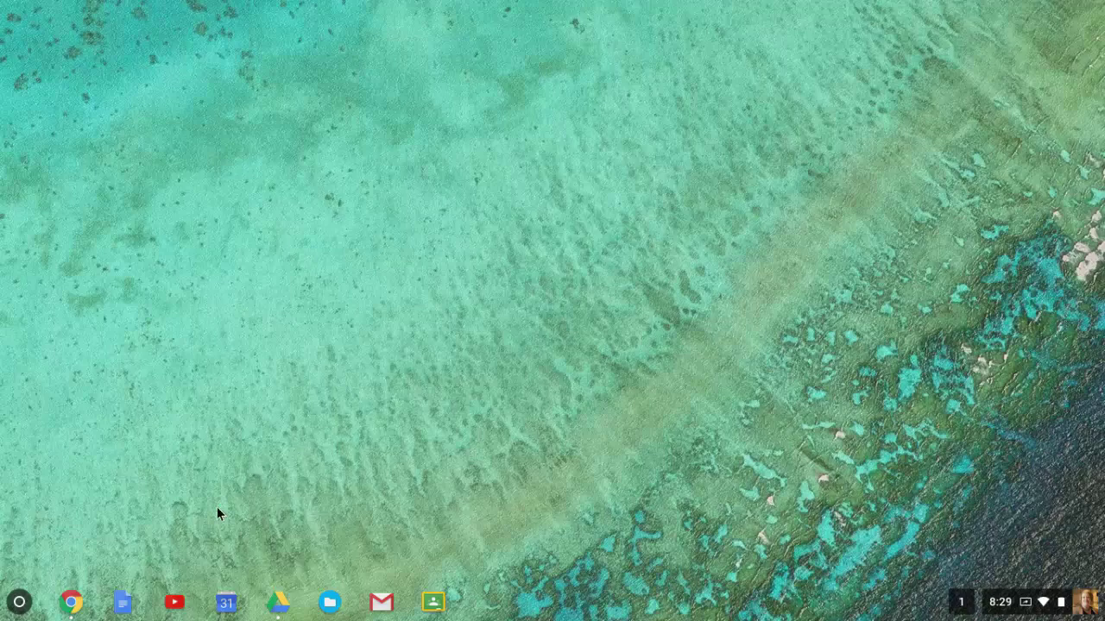
Take a partial screenshot of the teacher evaluation rubric on page 23 of NC-teacher-eval-manual.pdf.
{"action": "left_click", "coordinate": [70, 602]}
{"action": "left_click_drag", "start_coordinate": [1097, 87], "coordinate": [1098, 320]}
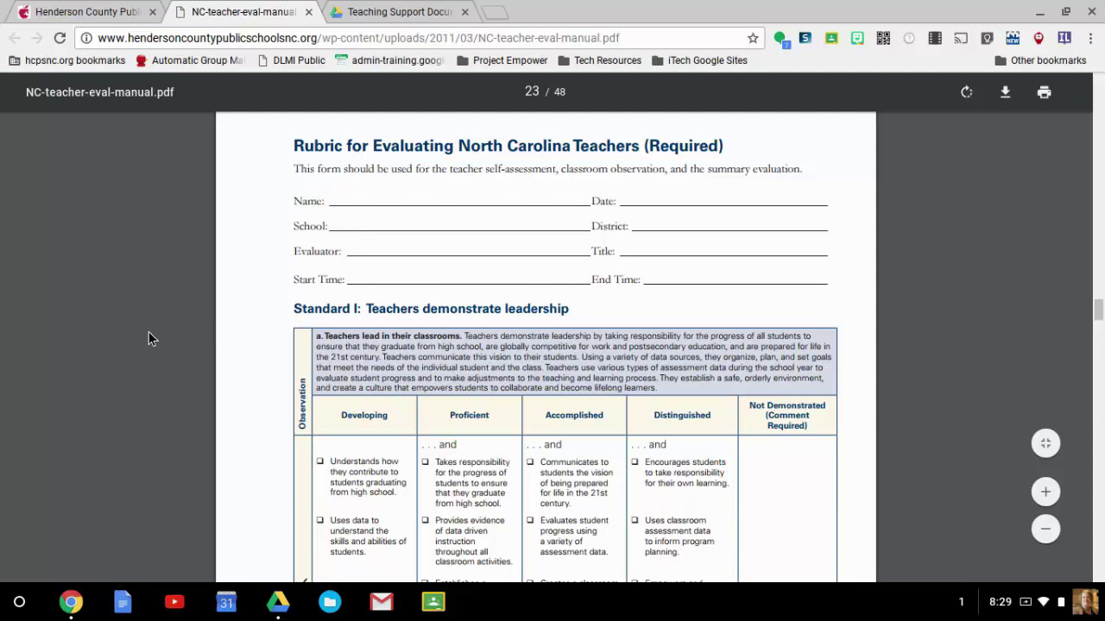
{"action": "key", "text": "ctrl+shift+F5"}
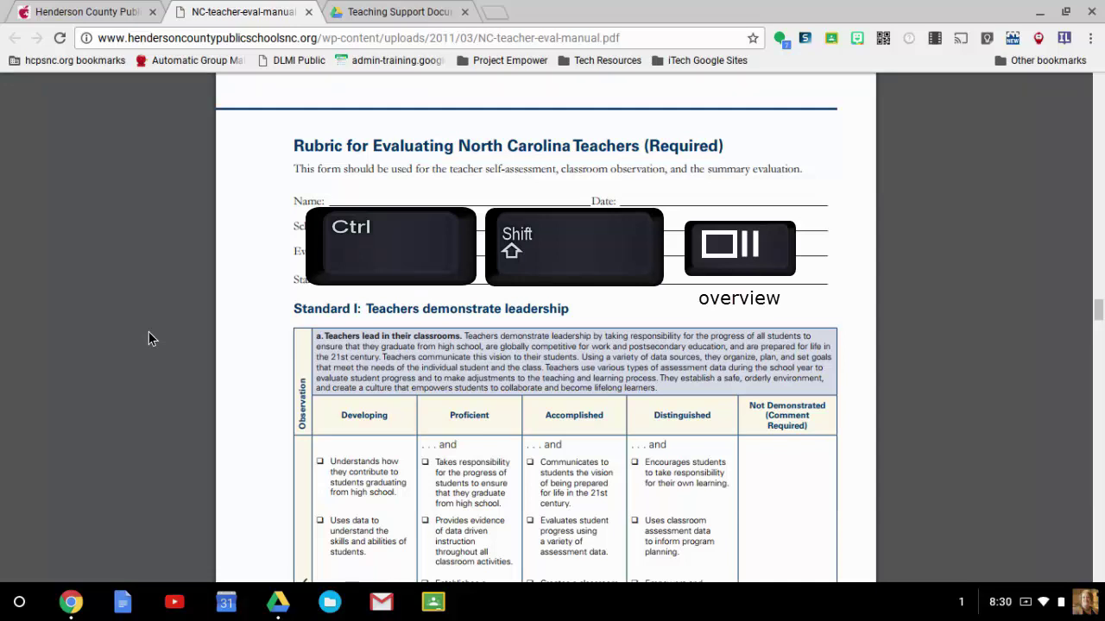
{"action": "key", "text": "ctrl+shift+F5"}
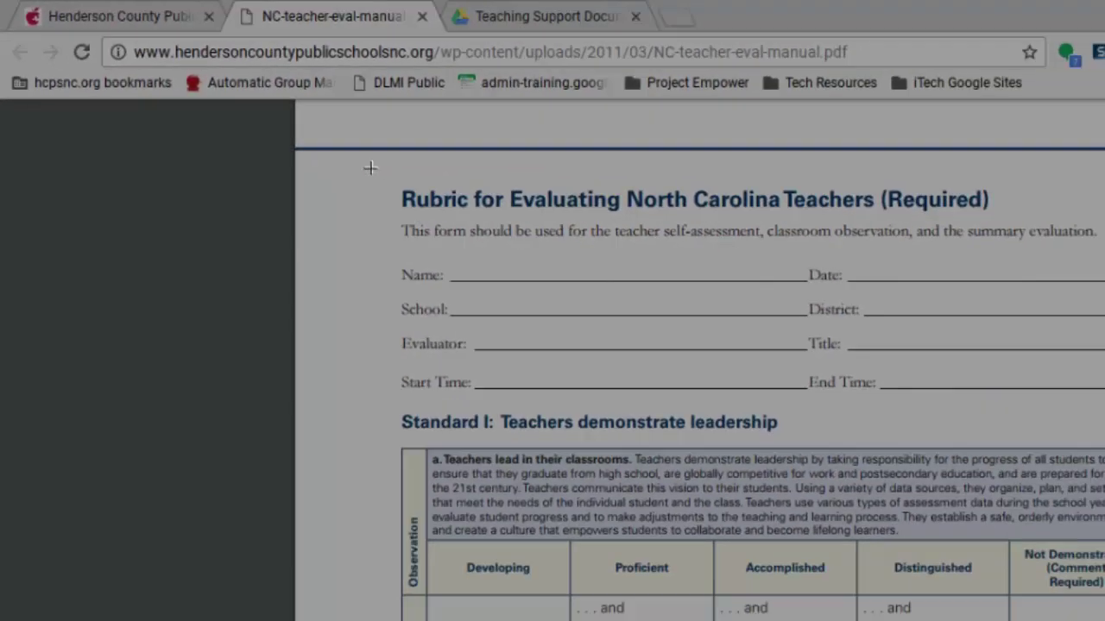
{"action": "left_click_drag", "start_coordinate": [370, 168], "coordinate": [1104, 616]}
{"action": "left_click_drag", "start_coordinate": [900, 479], "coordinate": [901, 611]}
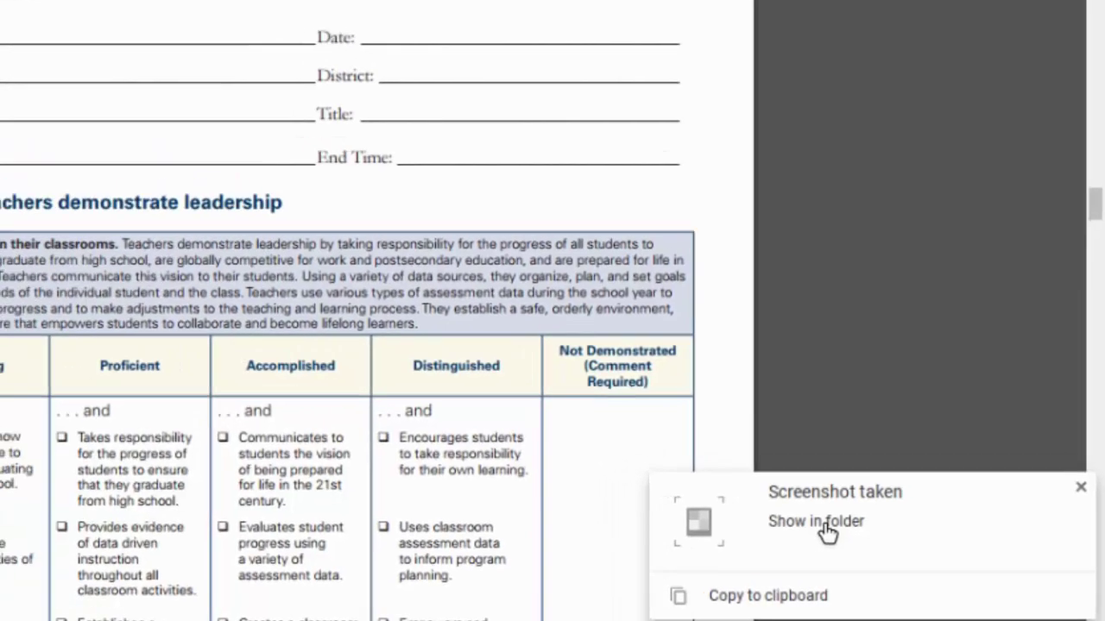
Show the new screenshot in its folder in the Files app and preview the image.
{"action": "left_click", "coordinate": [786, 513]}
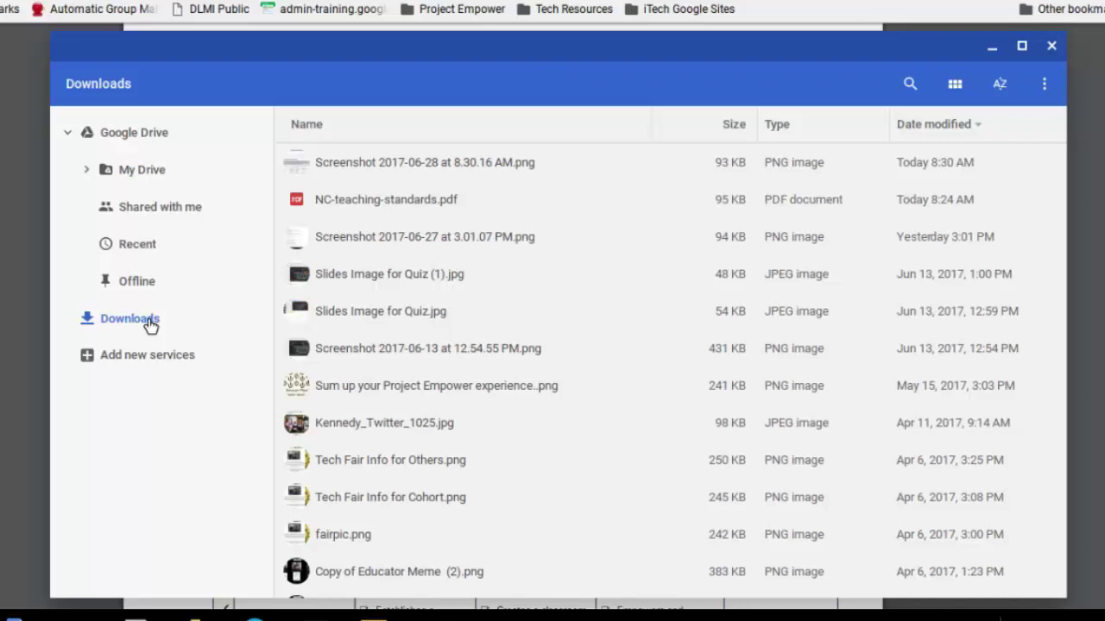
{"action": "left_click", "coordinate": [406, 168]}
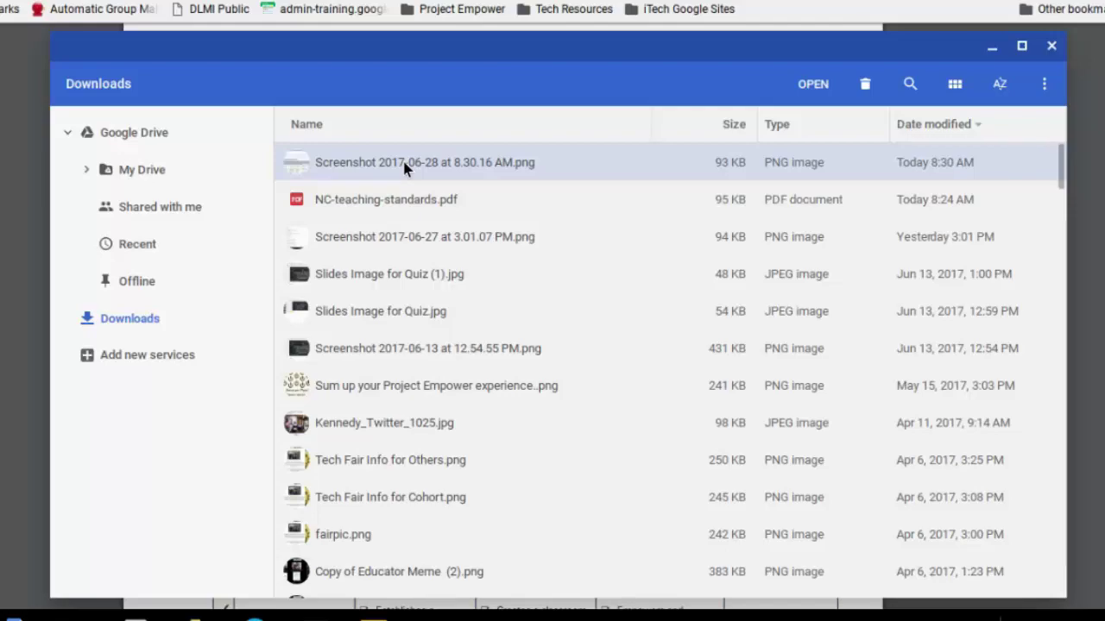
{"action": "double_click", "coordinate": [404, 168]}
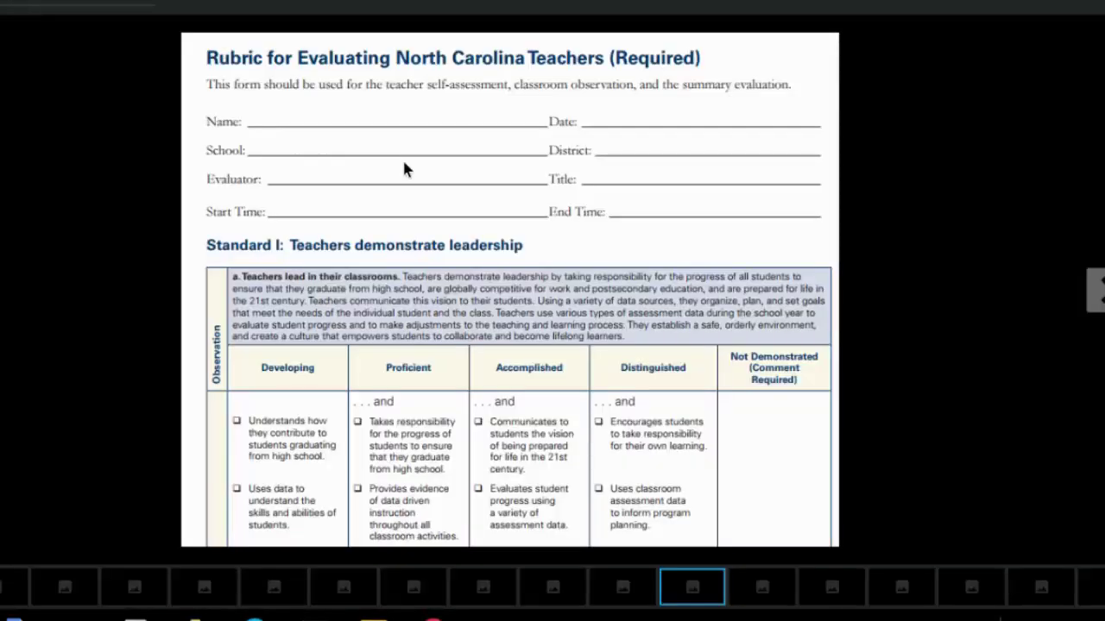
{"action": "key", "text": "Escape"}
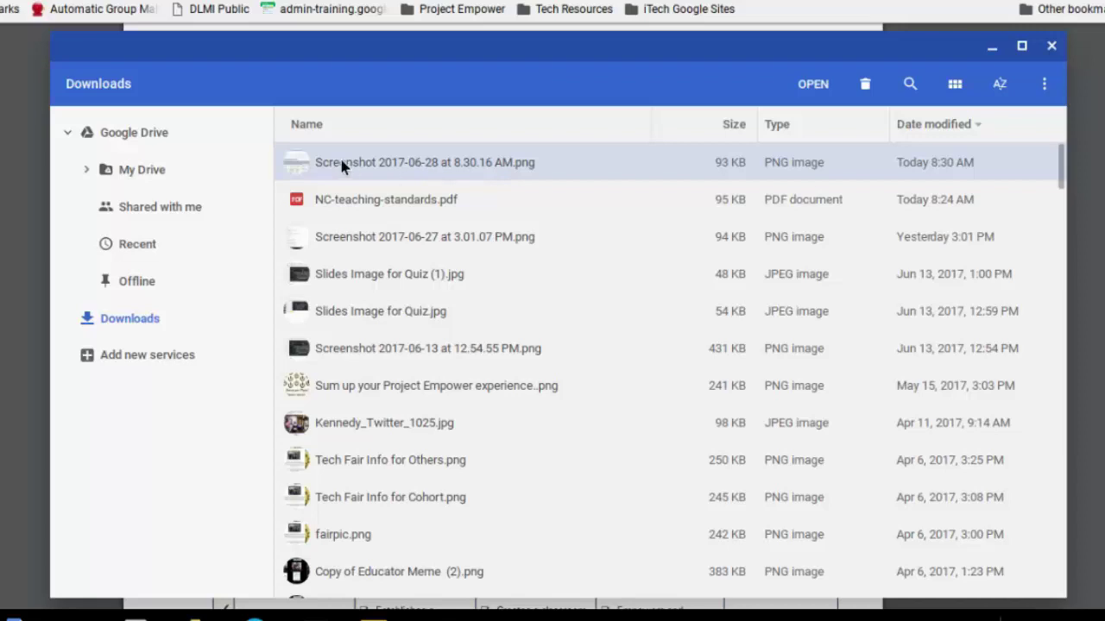
Copy Screenshot 2017-06-28 at 8.30.16 AM.png from Downloads into the Teaching Support Documents folder in My Drive.
{"action": "left_click", "coordinate": [89, 171]}
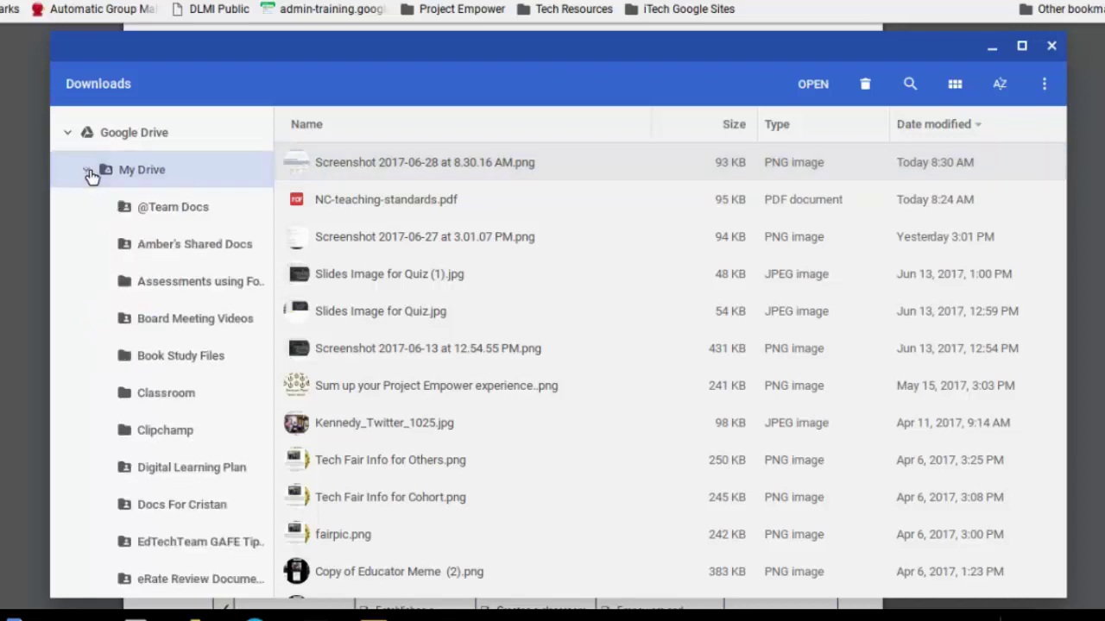
{"action": "scroll", "coordinate": [246, 297], "scroll_direction": "down", "scroll_amount": 3}
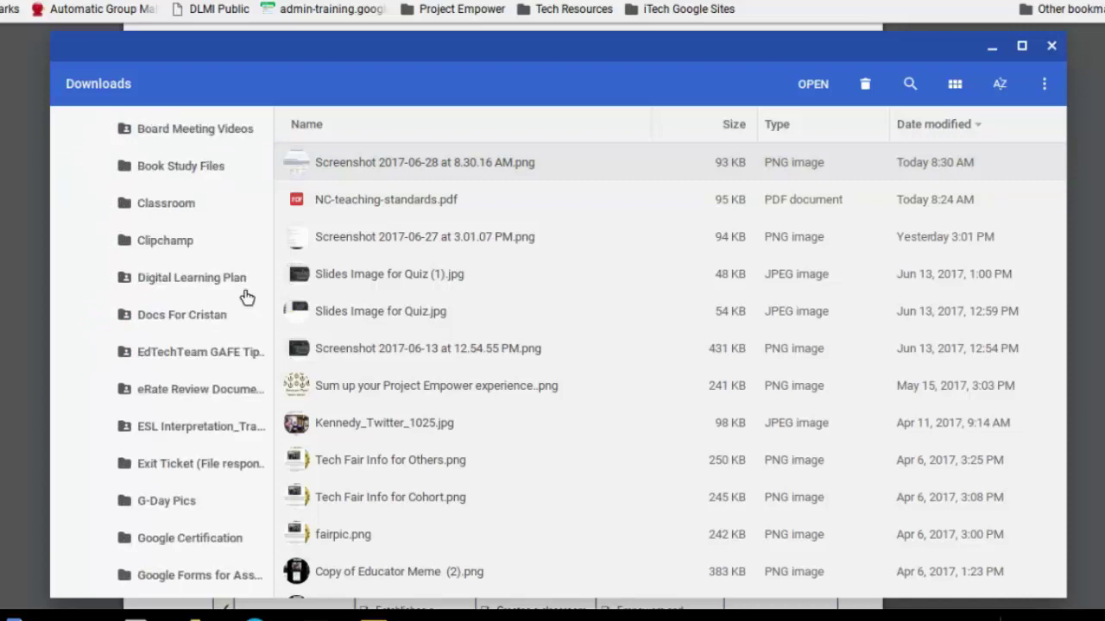
{"action": "scroll", "coordinate": [247, 297], "scroll_direction": "down", "scroll_amount": 10}
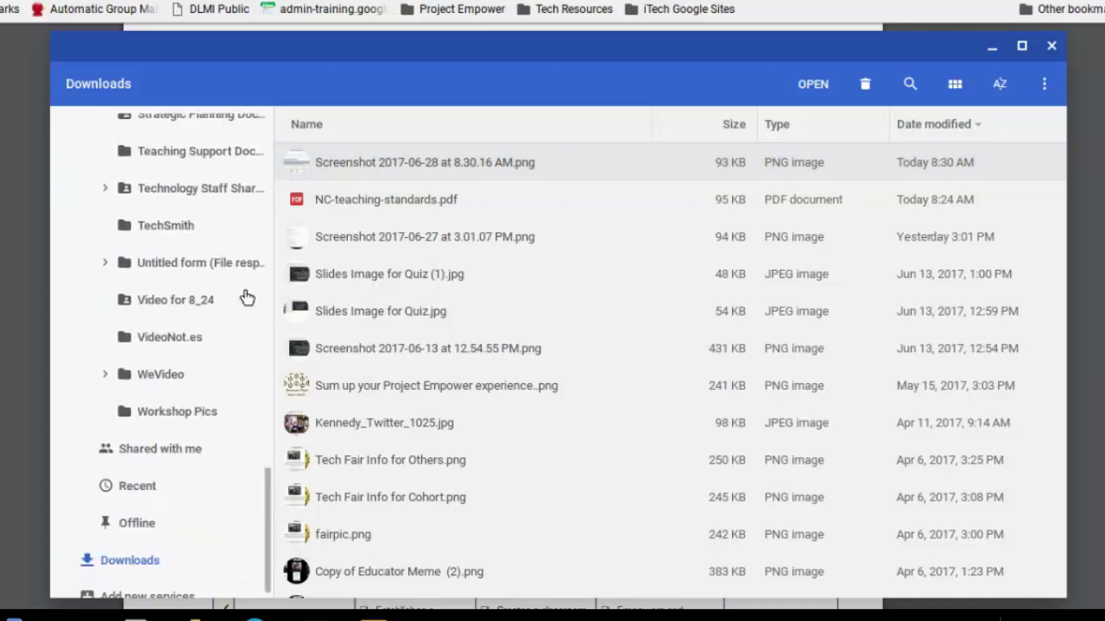
{"action": "scroll", "coordinate": [247, 297], "scroll_direction": "up", "scroll_amount": 3}
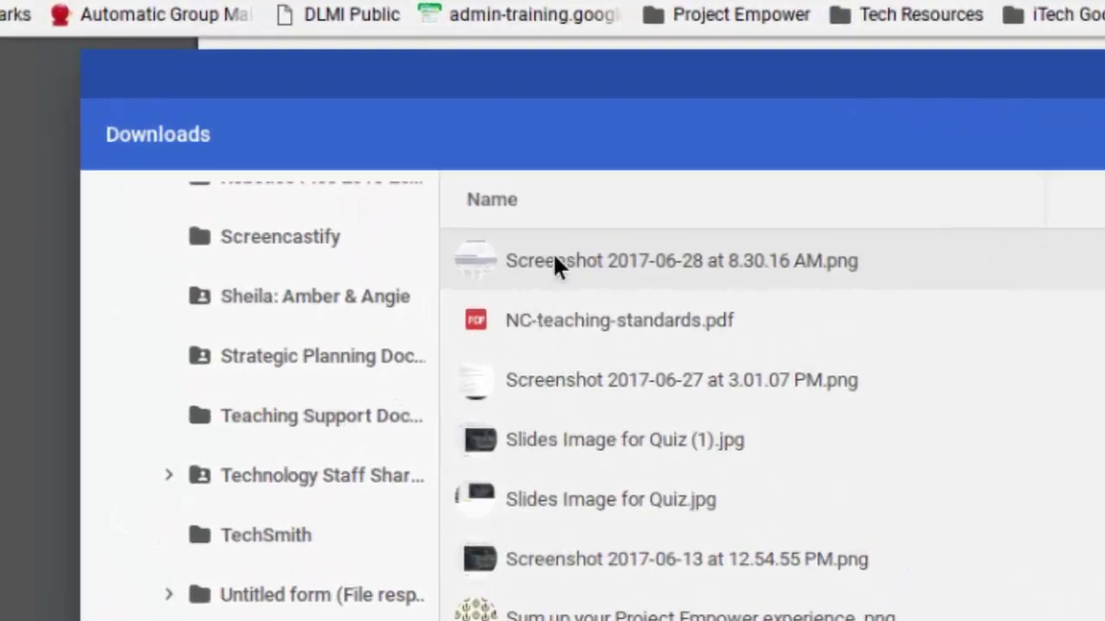
{"action": "left_click_drag", "start_coordinate": [555, 262], "coordinate": [330, 414]}
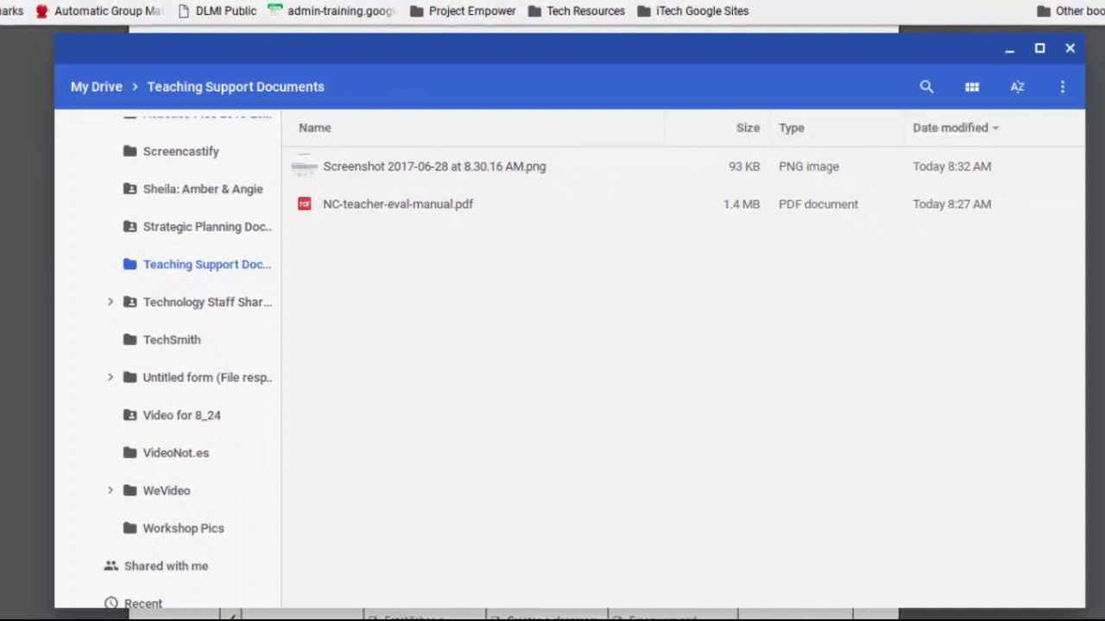
Bring up the Google Drive page behind the Files app and return to the Downloads folder to review its files.
{"action": "left_click", "coordinate": [414, 12]}
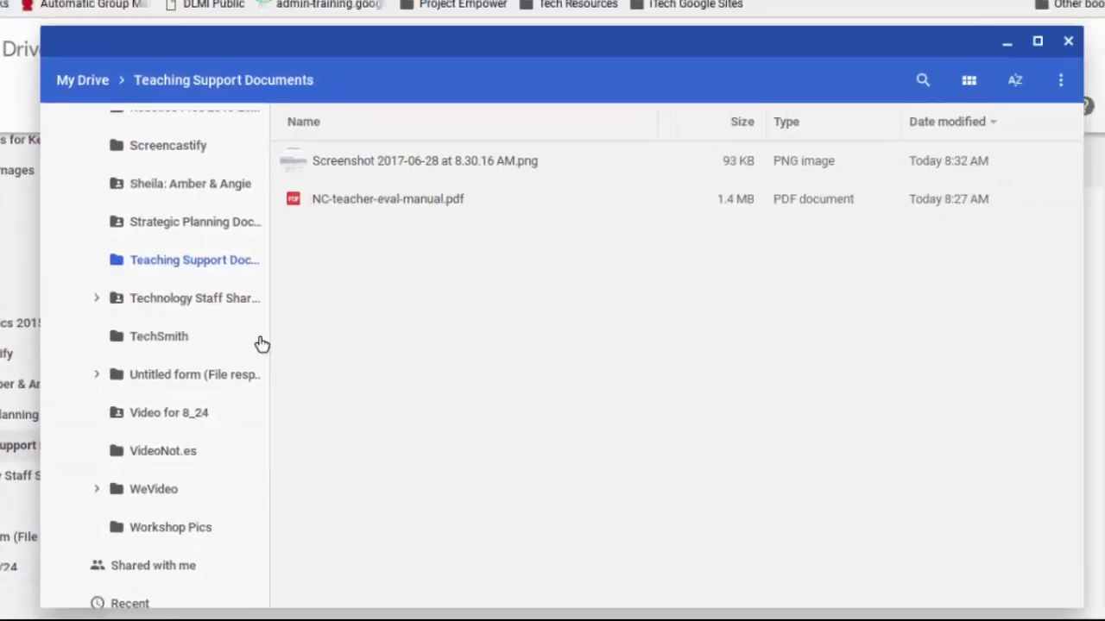
{"action": "scroll", "coordinate": [220, 386], "scroll_direction": "down", "scroll_amount": 1}
{"action": "scroll", "coordinate": [220, 386], "scroll_direction": "down", "scroll_amount": 3}
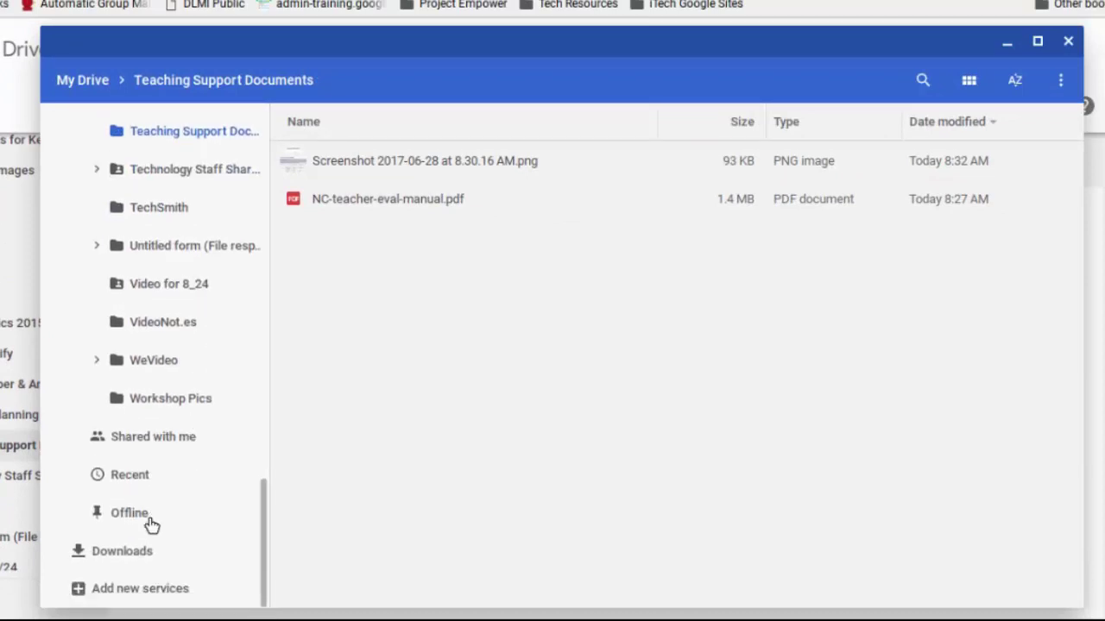
{"action": "left_click", "coordinate": [135, 554]}
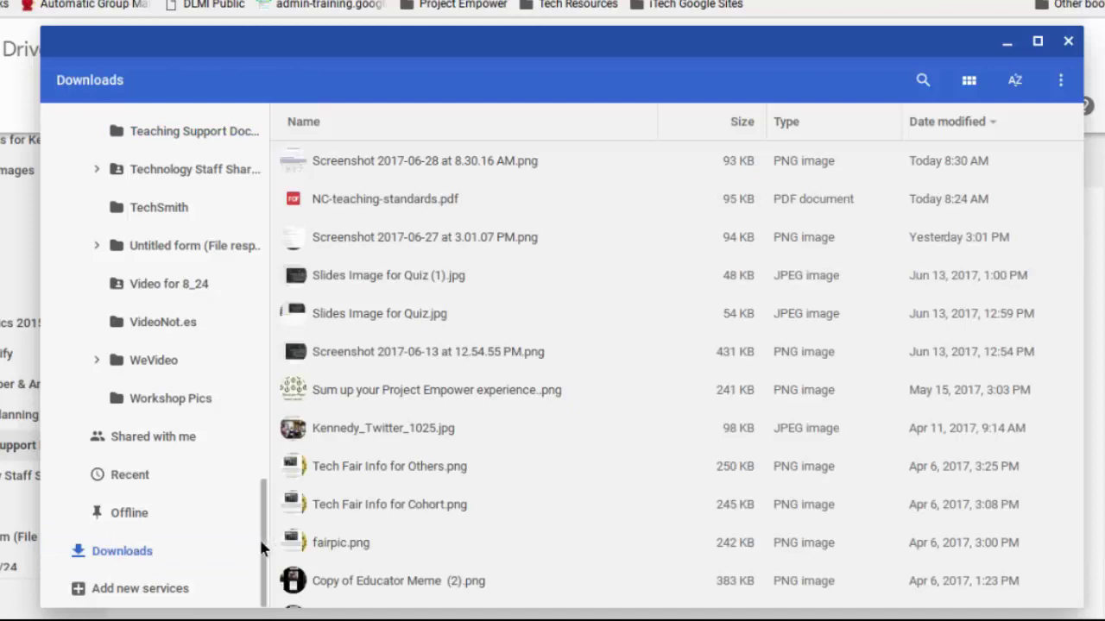
{"action": "scroll", "coordinate": [259, 536], "scroll_direction": "up", "scroll_amount": 5}
{"action": "left_click_drag", "start_coordinate": [271, 429], "coordinate": [278, 132]}
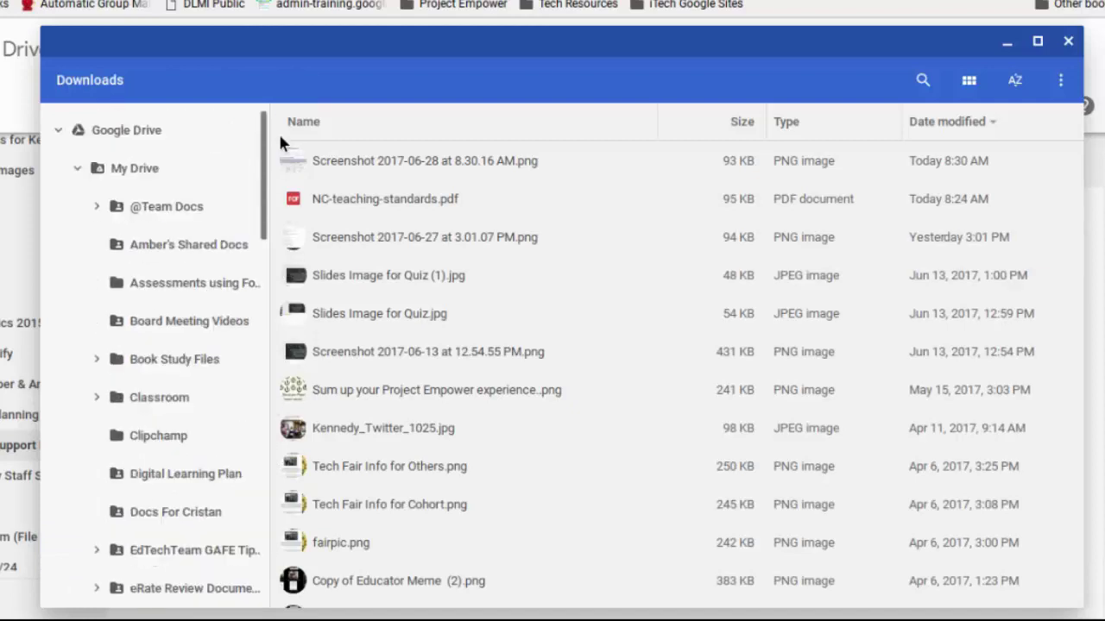
Collapse the My Drive folder tree in the Files app and close the Files window.
{"action": "left_click", "coordinate": [77, 170]}
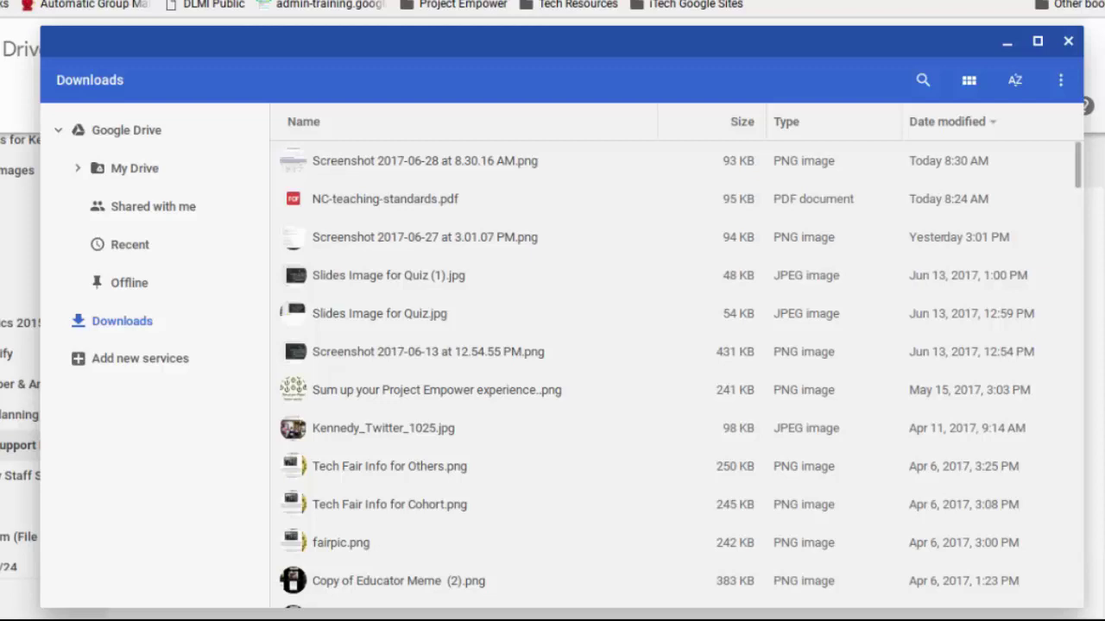
{"action": "left_click", "coordinate": [1068, 46]}
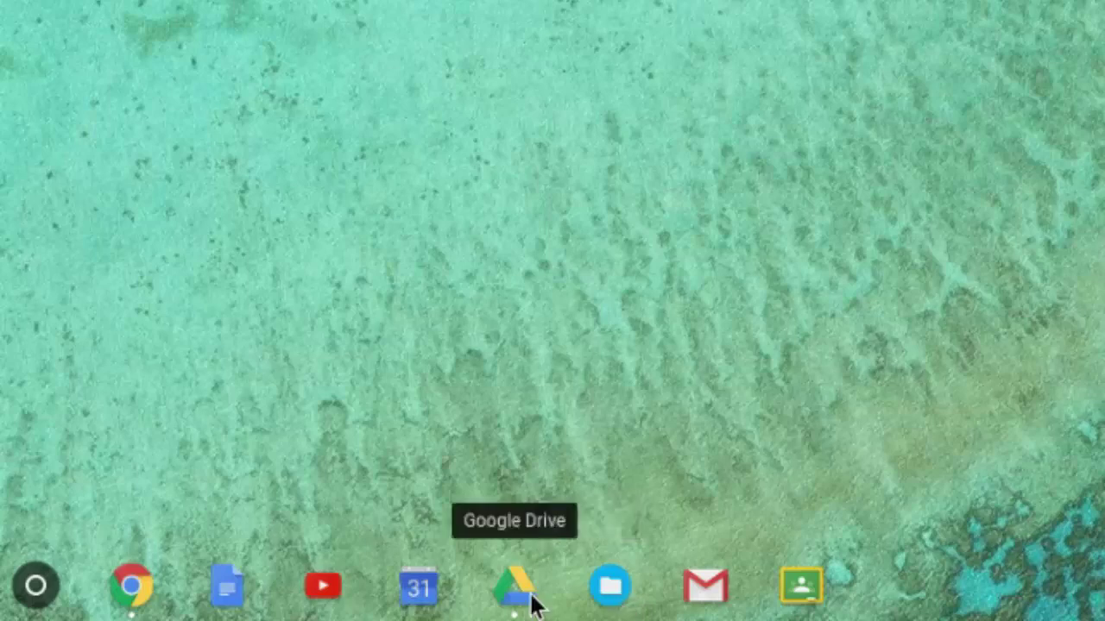
Show where the Files app is found among all apps in the Chromebook launcher, and dismiss the launcher.
{"action": "left_click", "coordinate": [38, 595]}
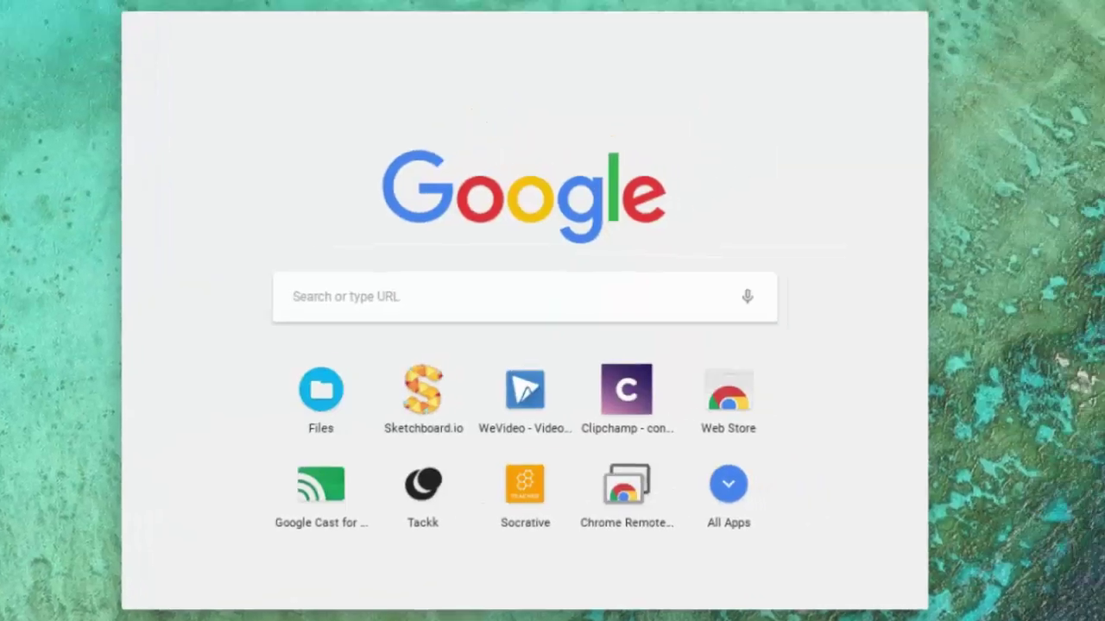
{"action": "left_click", "coordinate": [740, 496]}
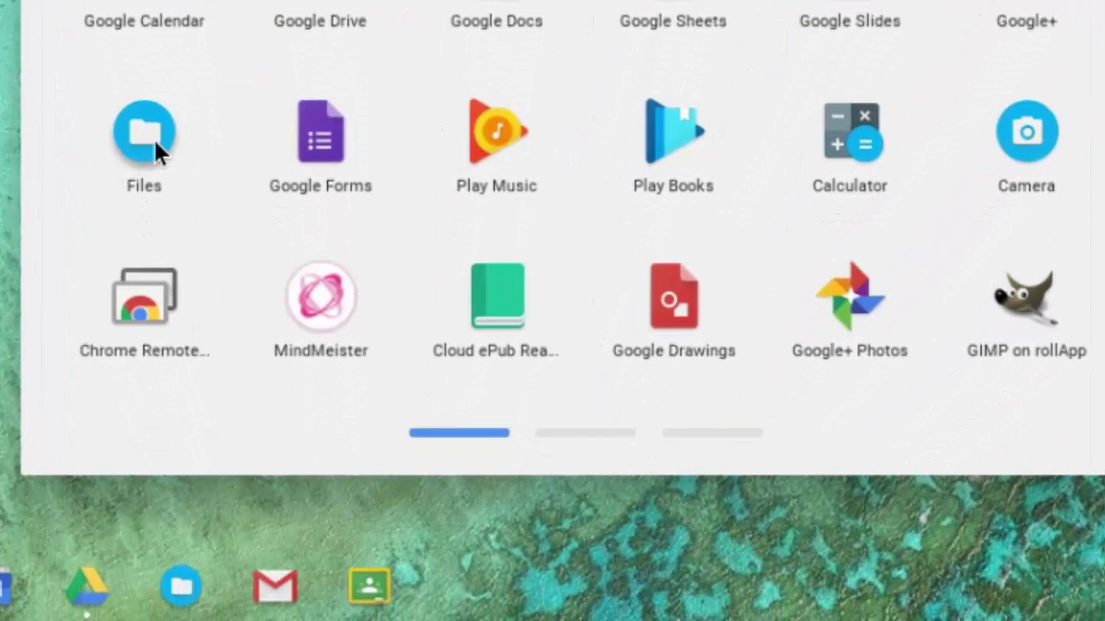
{"action": "left_click_drag", "start_coordinate": [154, 139], "coordinate": [168, 173]}
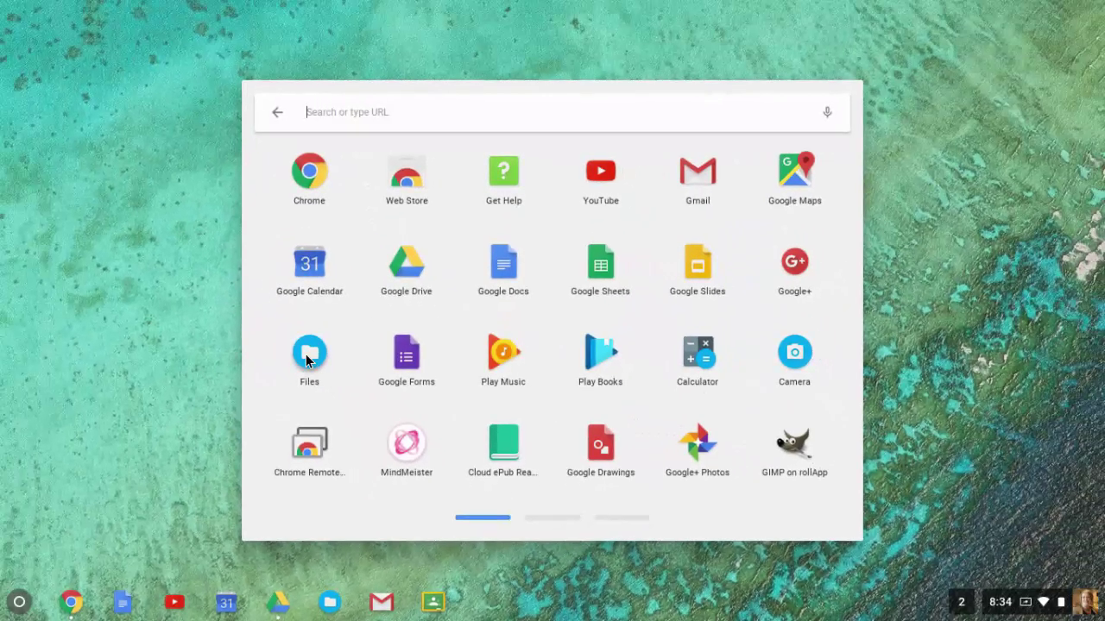
{"action": "key", "text": "Escape"}
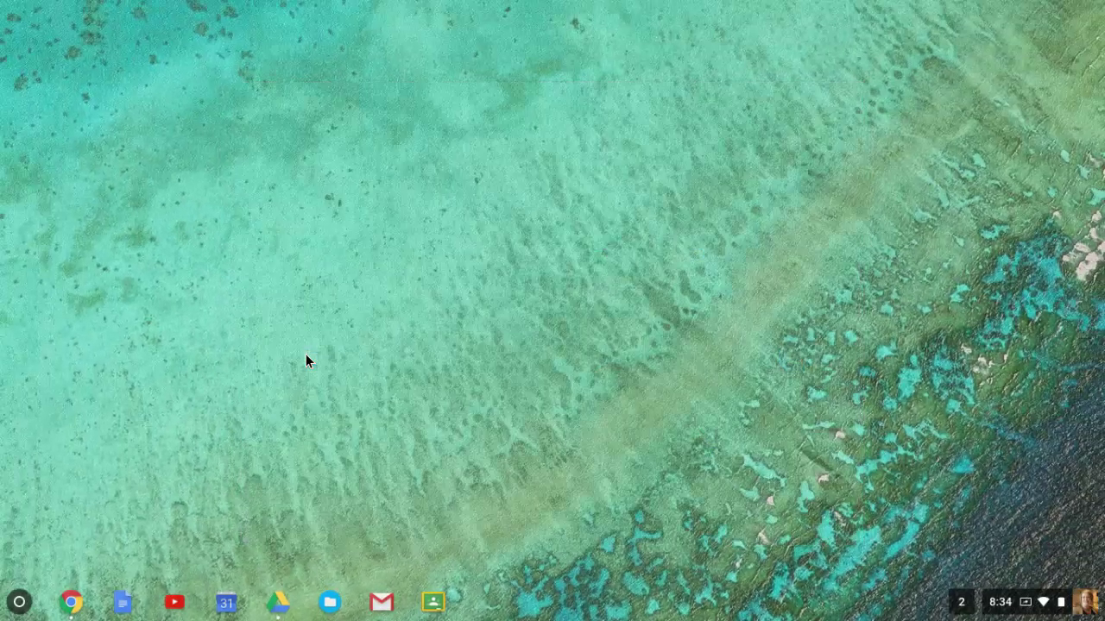